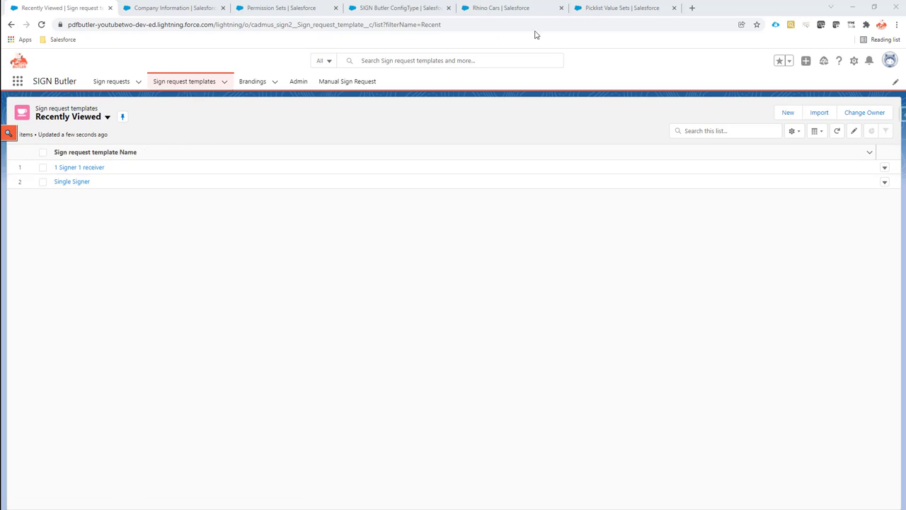
# - In the Role picklist value set, highlight the managed heading, the Role label and the Receiver value
pyautogui.click(601, 8)
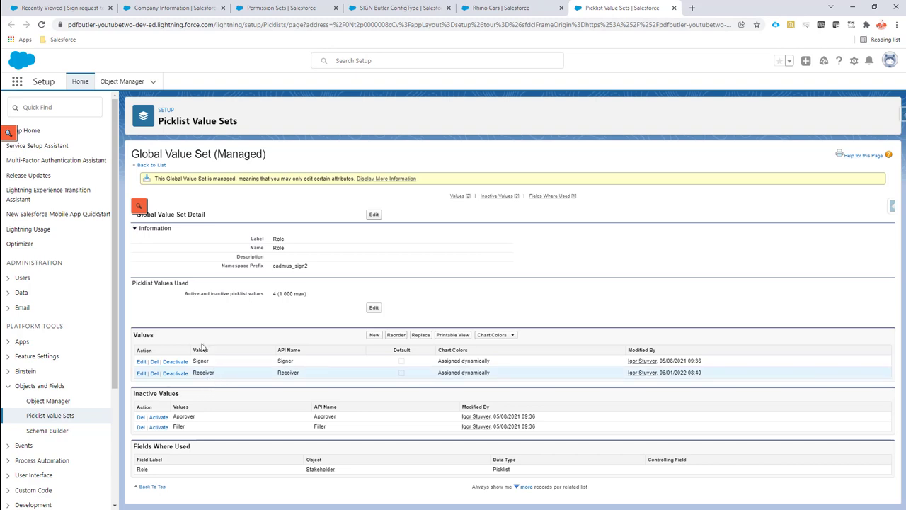
pyautogui.moveTo(133, 153); pyautogui.dragTo(262, 154)
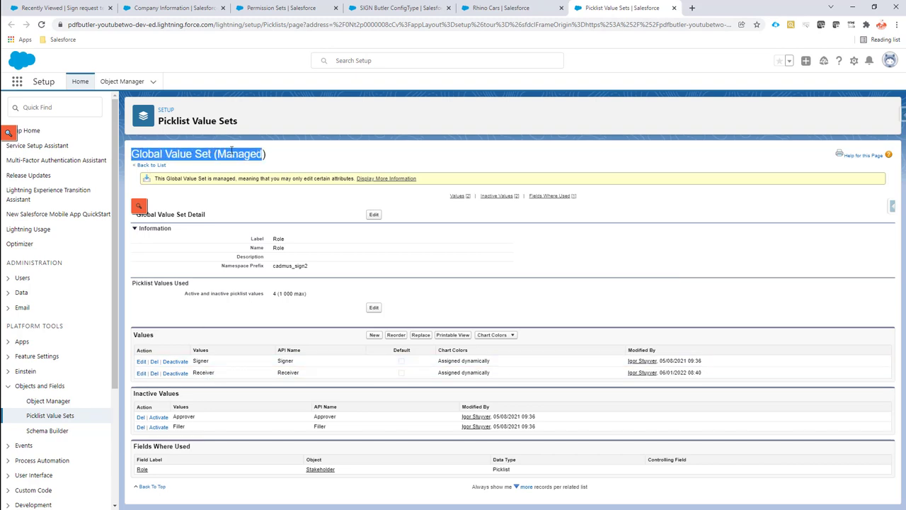
pyautogui.doubleClick(278, 239)
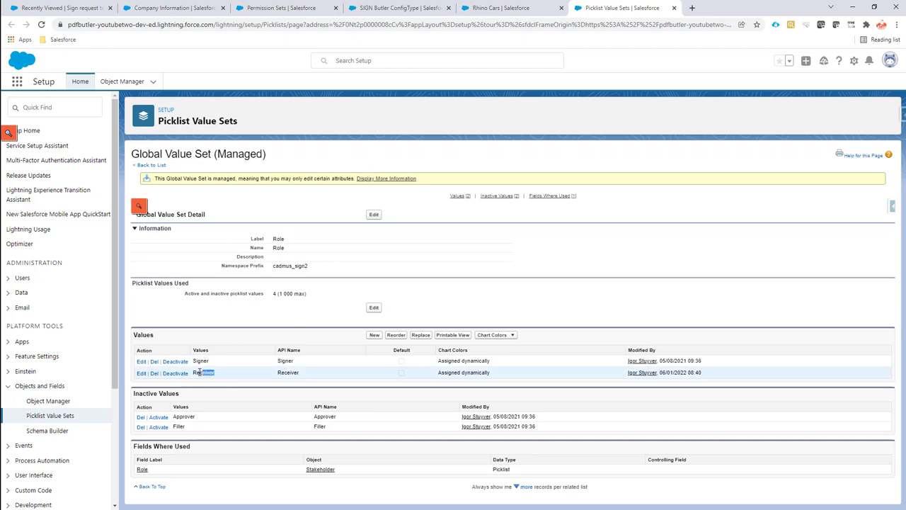
pyautogui.moveTo(215, 373)
pyautogui.mouseDown()
pyautogui.moveTo(193, 373)
pyautogui.moveTo(192, 362)
pyautogui.moveTo(192, 373)
pyautogui.mouseUp()
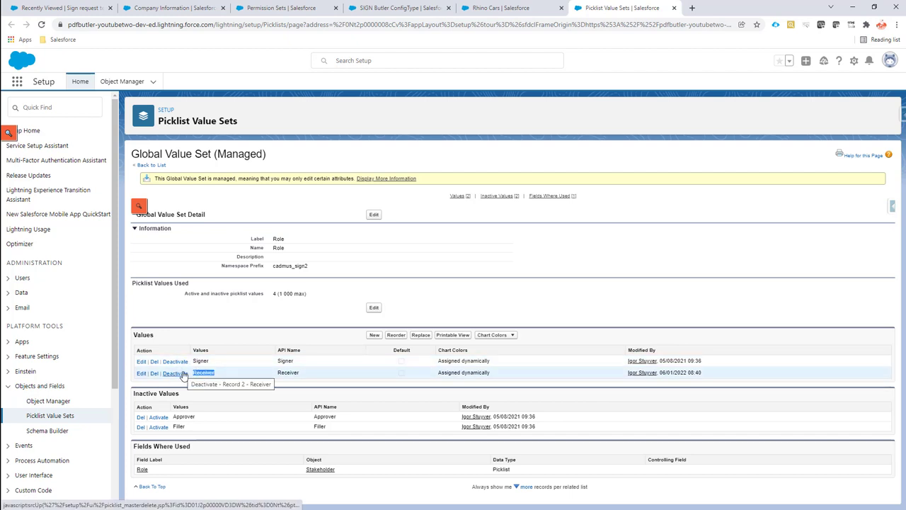
# - Start editing the '1 Signer 1 receiver' sign request template from the templates list
pyautogui.click(78, 12)
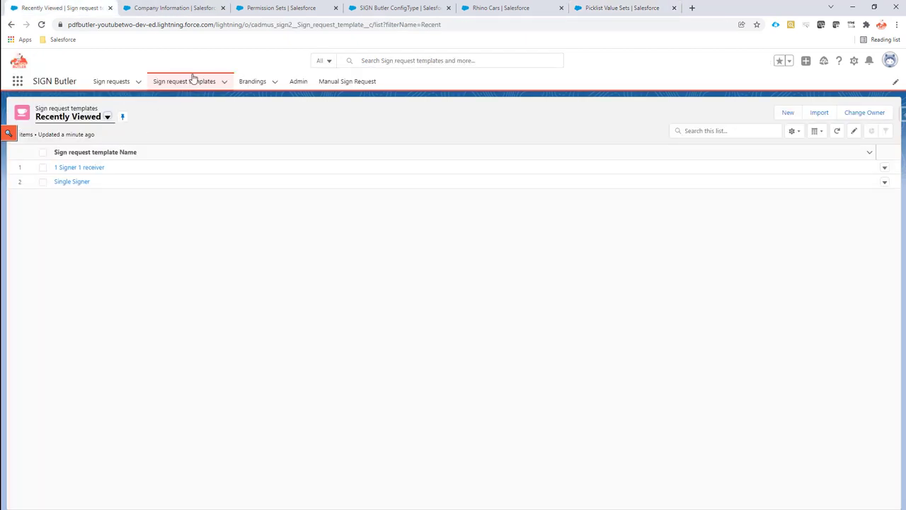
pyautogui.click(87, 168)
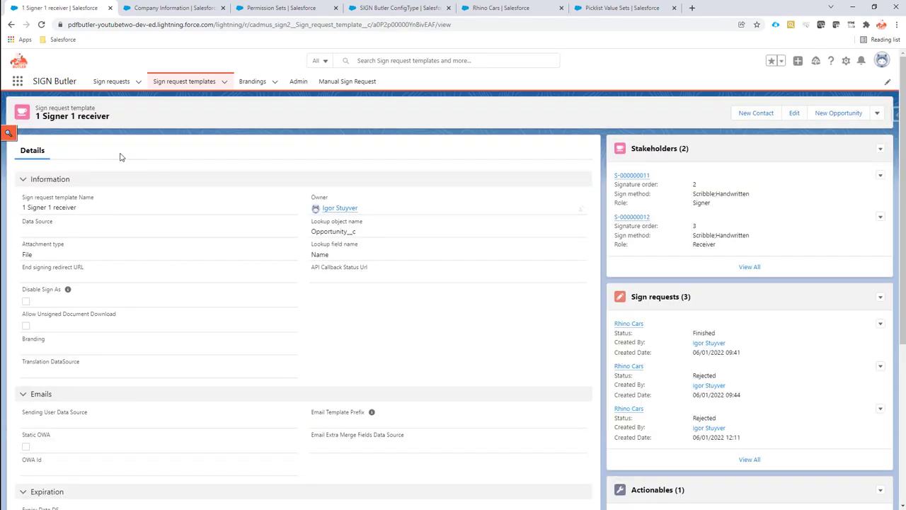
pyautogui.click(796, 115)
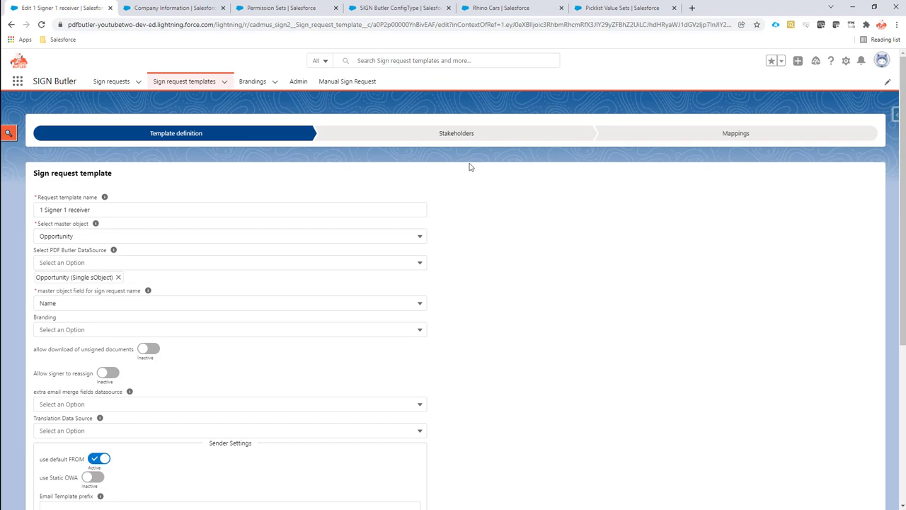
pyautogui.click(506, 11)
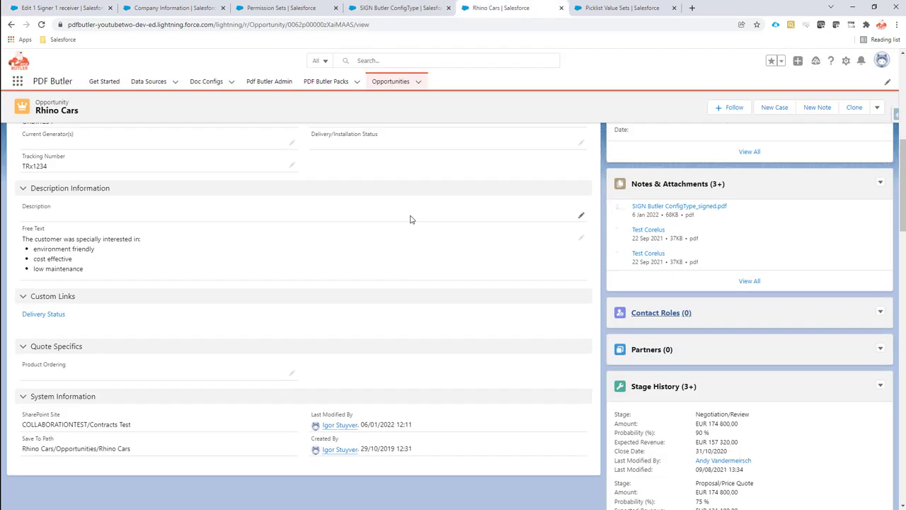
pyautogui.scroll(2, 411, 220)
pyautogui.scroll(3, 411, 219)
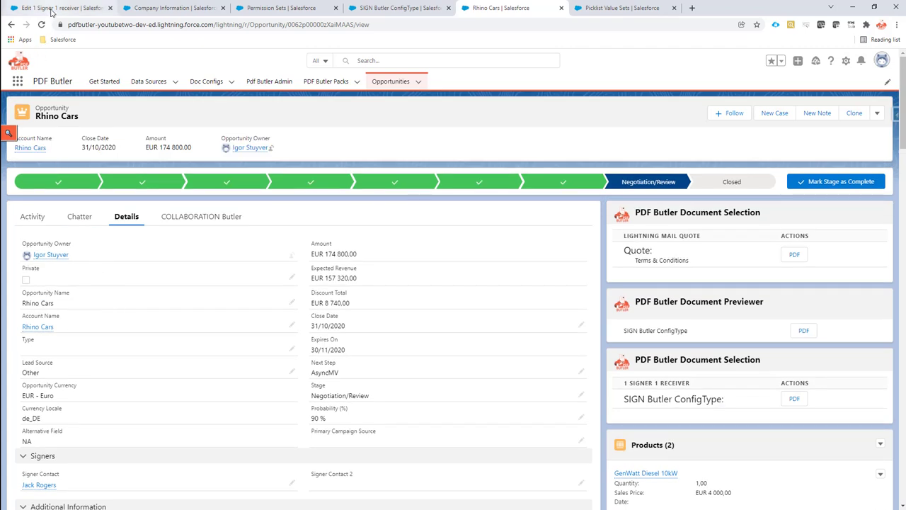
pyautogui.click(51, 8)
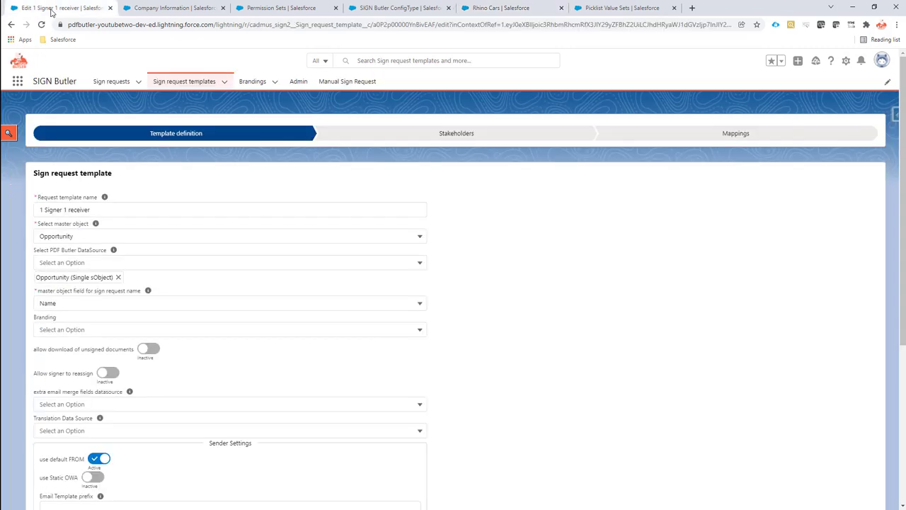
pyautogui.scroll(-2, 503, 286)
pyautogui.scroll(-2, 503, 286)
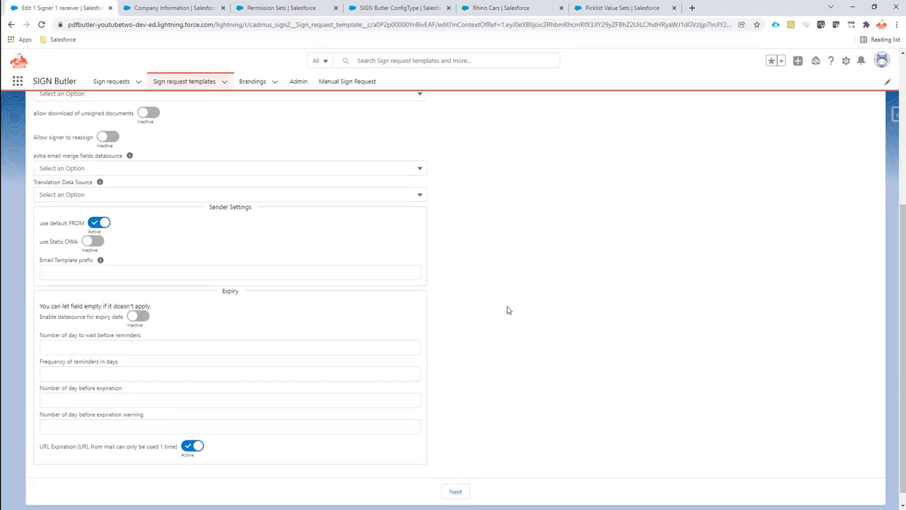
# - Advance to Stakeholders and load the Receiver, mapped to the opportunity owner, for editing
pyautogui.click(455, 491)
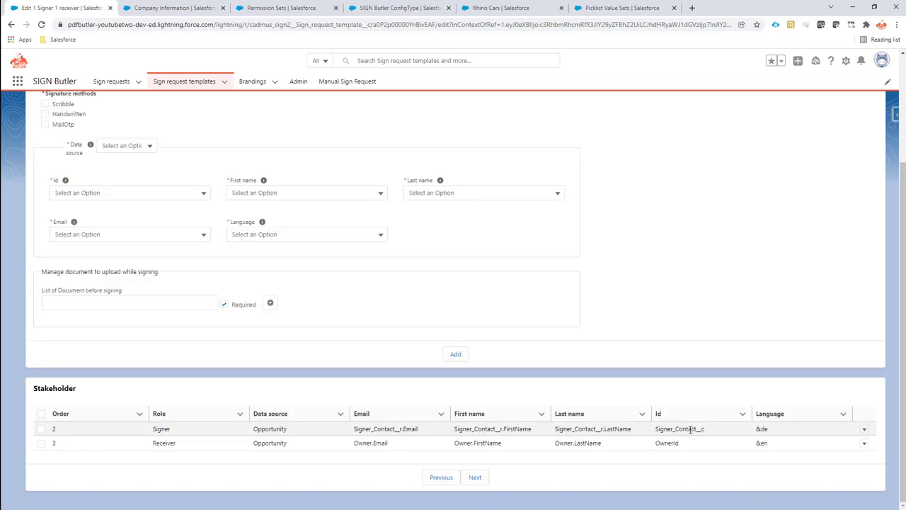
pyautogui.click(865, 445)
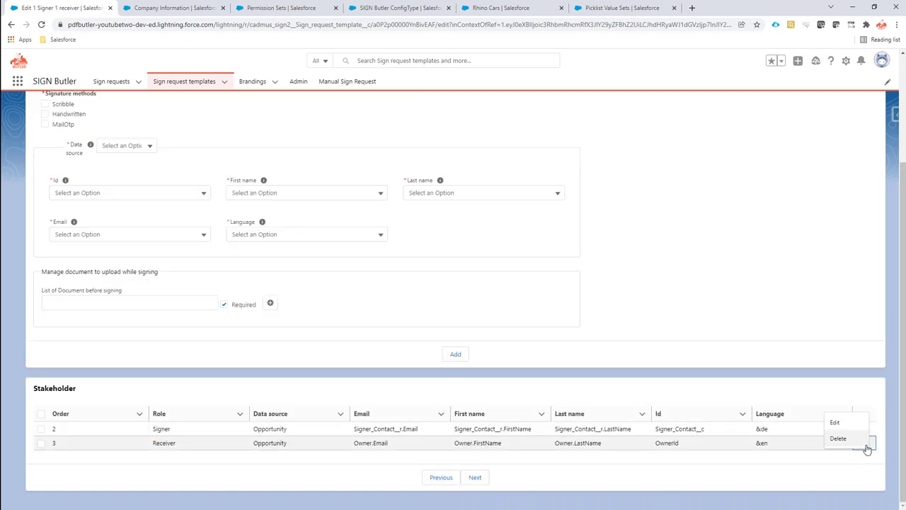
pyautogui.click(836, 422)
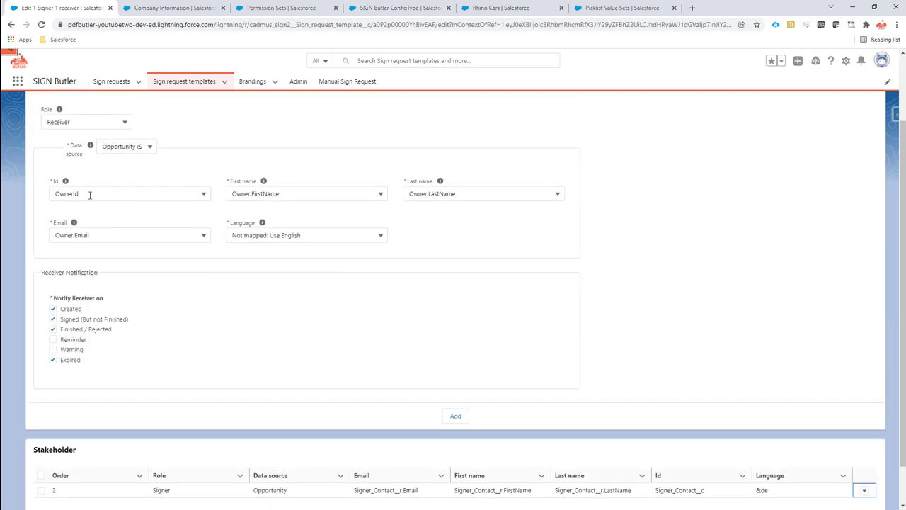
pyautogui.scroll(2, 89, 196)
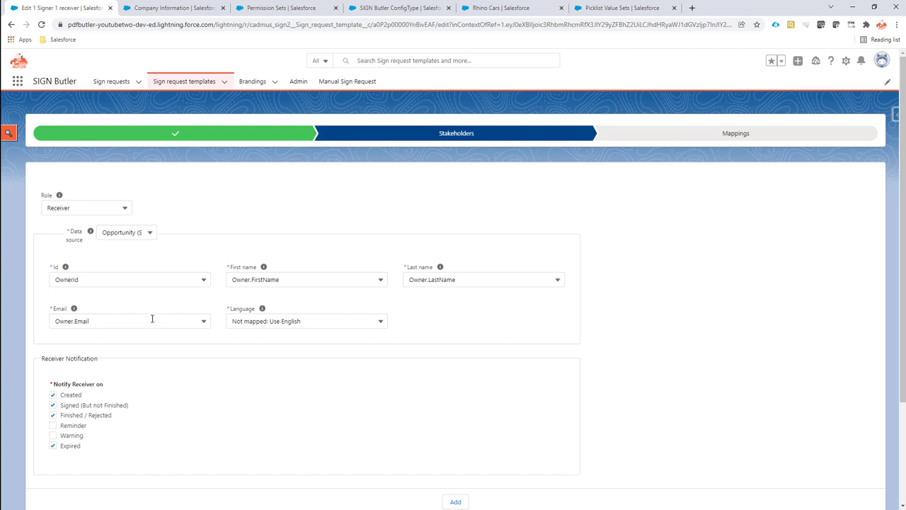
pyautogui.scroll(-2, 152, 318)
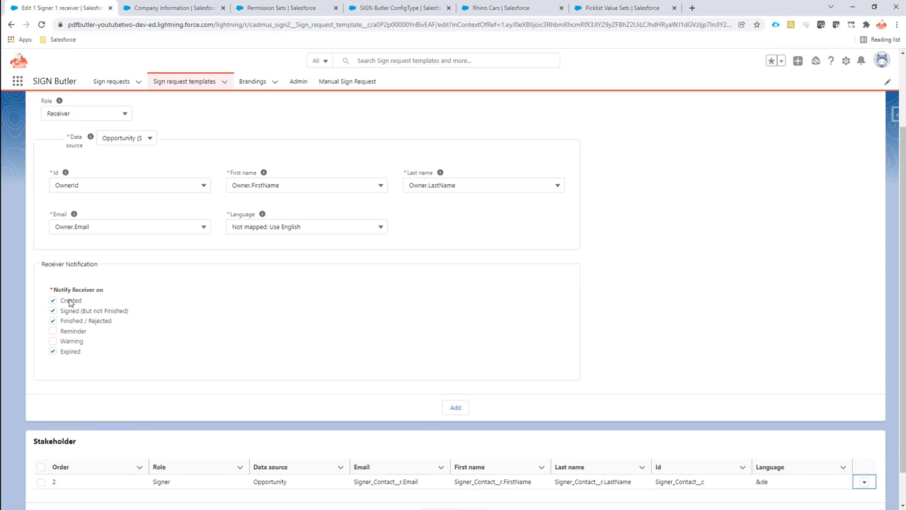
# - Uncheck the Receiver's 'Created' notification, leaving 'Signed (But not Finished)' on after toggling it
pyautogui.click(71, 303)
pyautogui.click(69, 314)
pyautogui.click(68, 315)
pyautogui.scroll(-1, 88, 312)
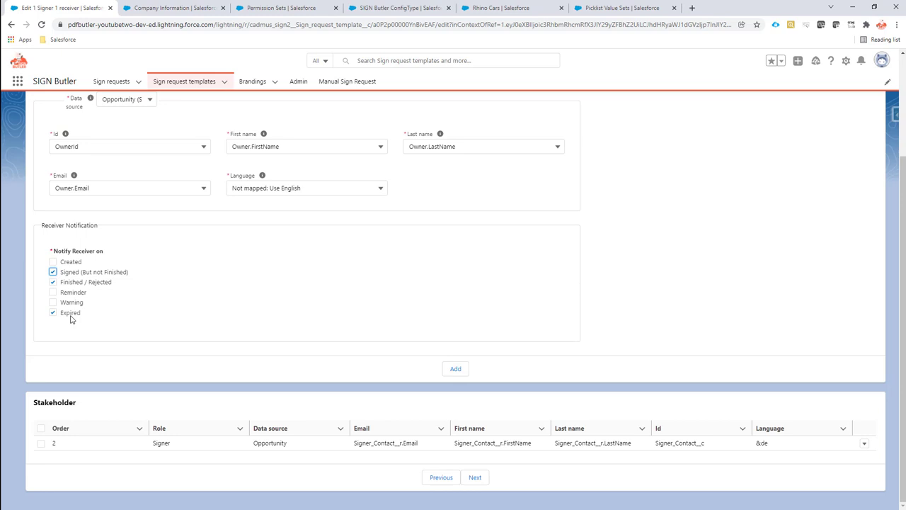
# - Re-enable the 'Created' notification, re-add the Receiver, submit the template, and reopen its record
pyautogui.click(52, 262)
pyautogui.click(457, 369)
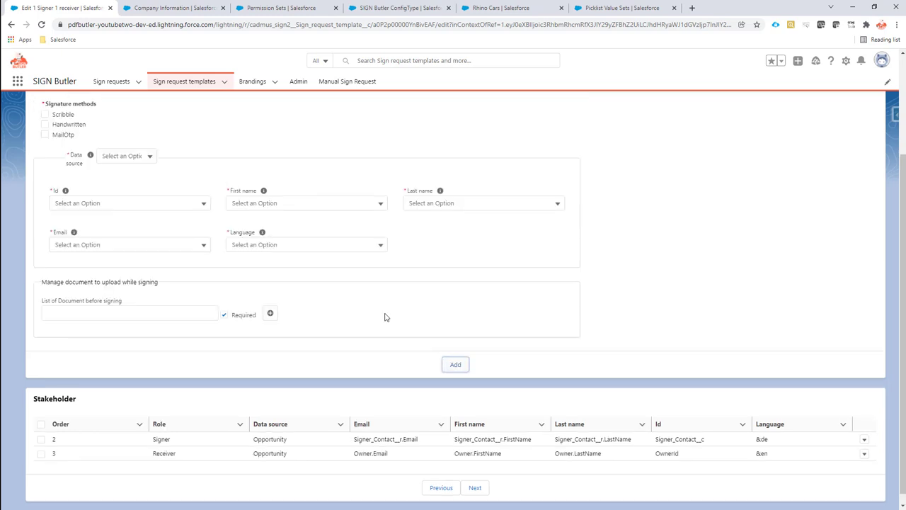
pyautogui.click(480, 487)
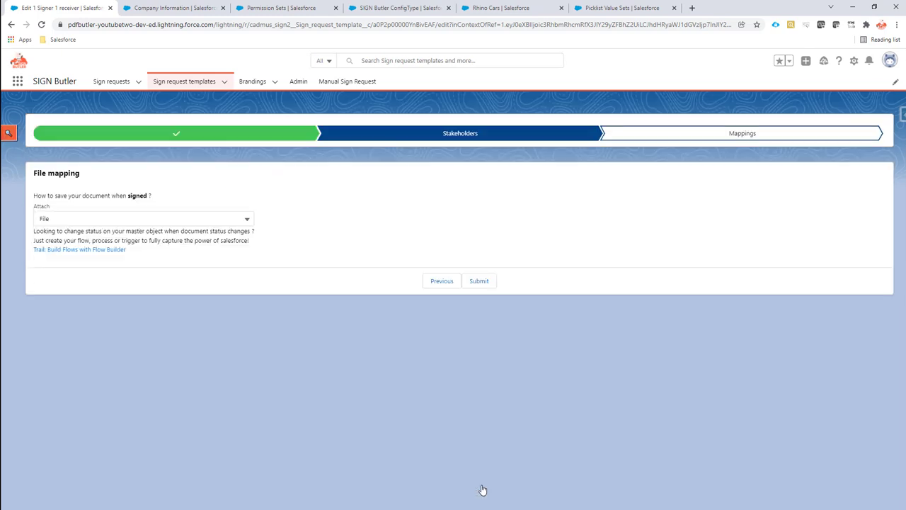
pyautogui.click(473, 282)
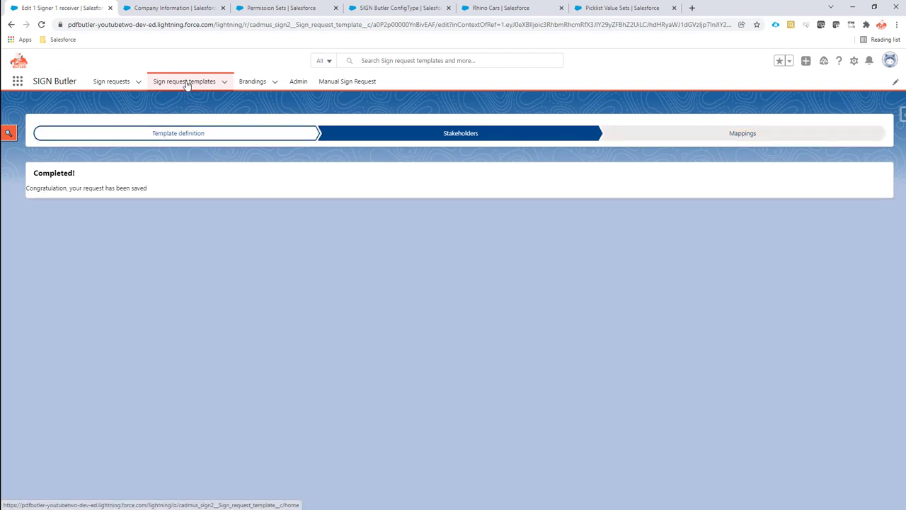
pyautogui.click(187, 83)
pyautogui.click(81, 166)
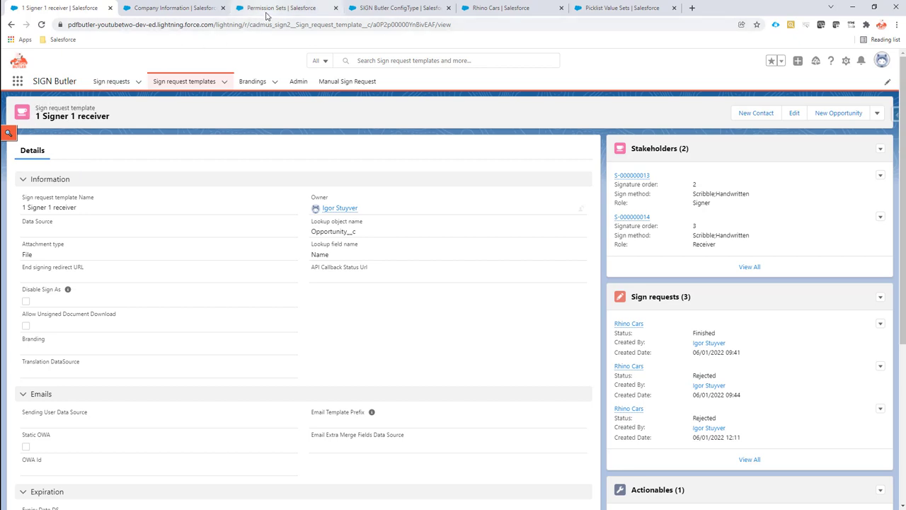
# - Copy the SIGN Butler ConfigType record ID and open the '1 Signer 1 Receiver' PDF Butler pack
pyautogui.click(385, 10)
pyautogui.doubleClick(386, 24)
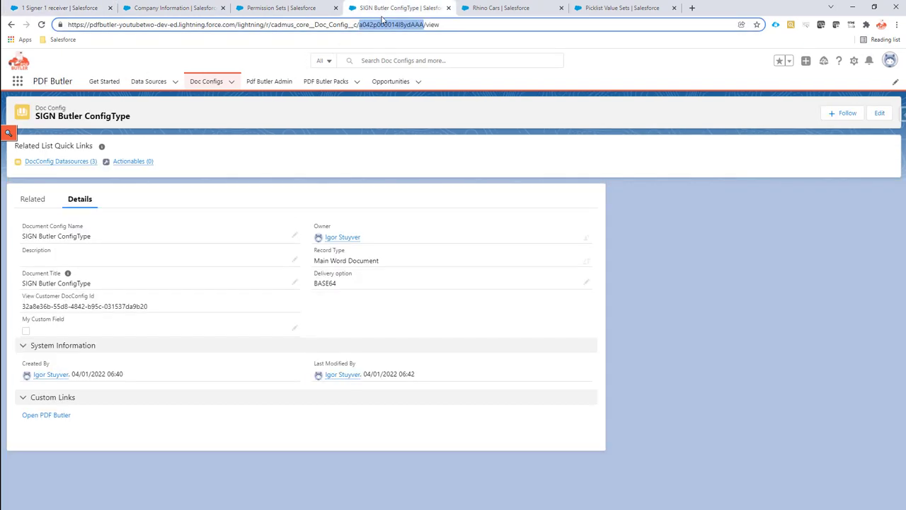
pyautogui.click(356, 82)
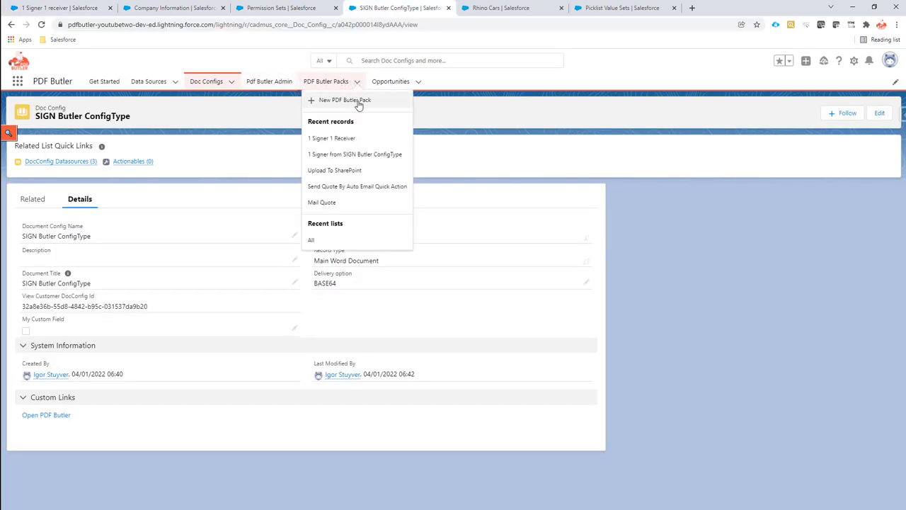
pyautogui.click(345, 140)
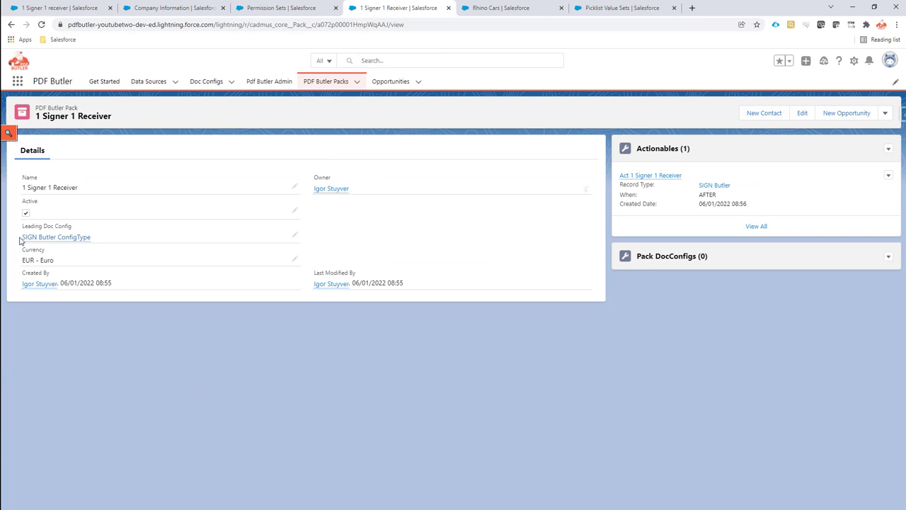
pyautogui.moveTo(56, 238)
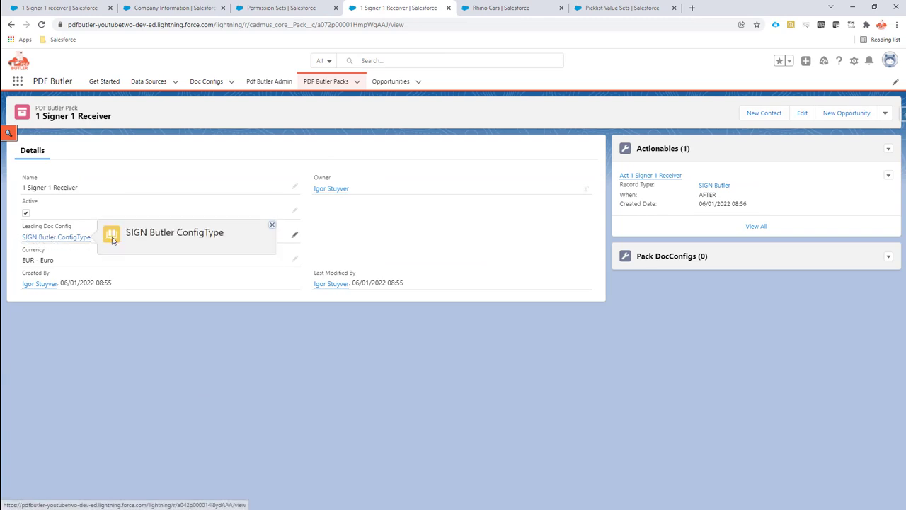
# - Confirm the Act 1 Signer 1 Receiver actionable's Sign Request Template, then return to Rhino Cars
pyautogui.click(658, 177)
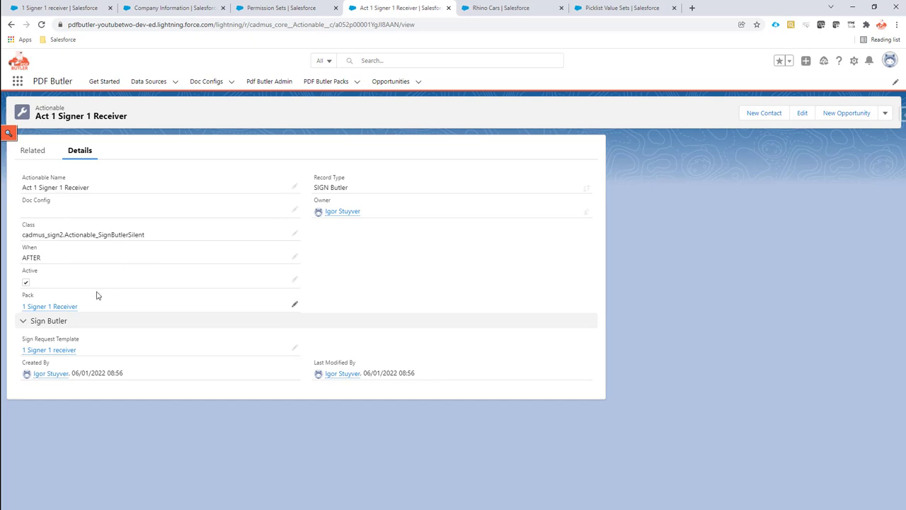
pyautogui.moveTo(36, 339); pyautogui.dragTo(87, 342)
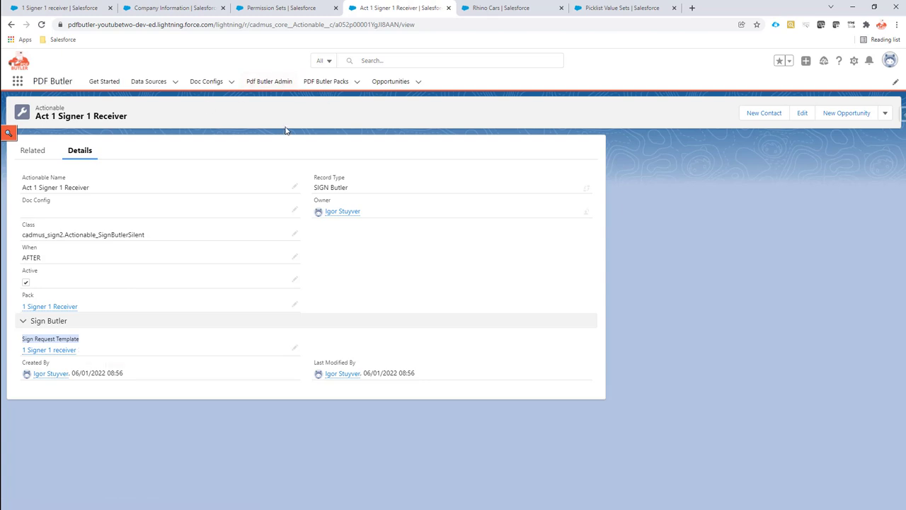
pyautogui.click(496, 10)
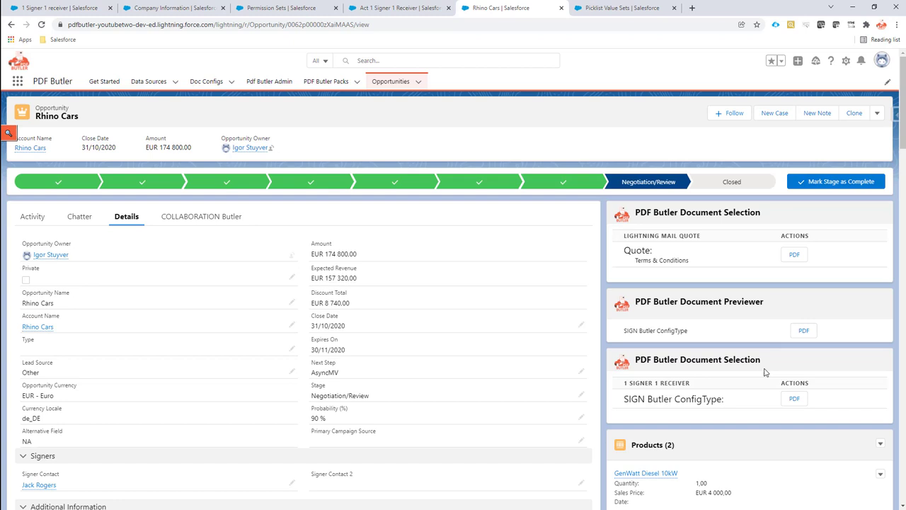
# - Preview the SIGN Butler ConfigType document as PDF, then edit the Opportunity Record Page
pyautogui.click(803, 330)
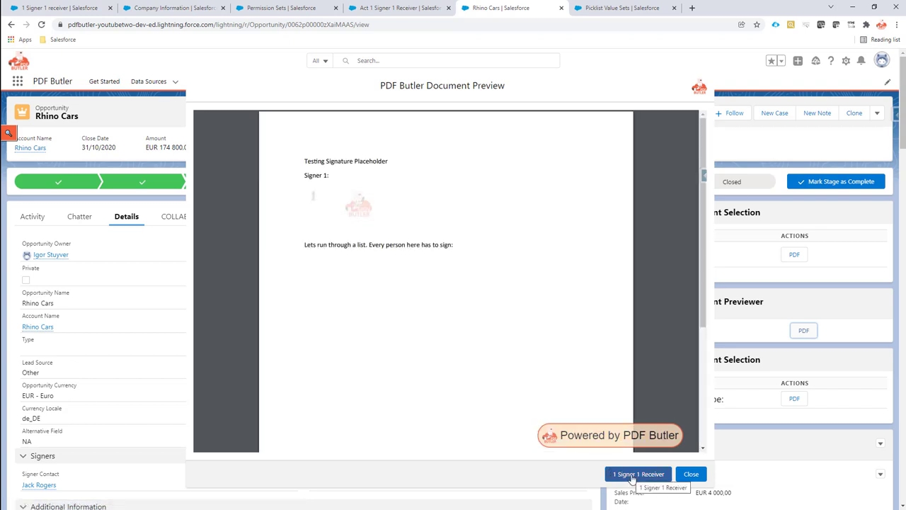
pyautogui.click(691, 474)
pyautogui.click(846, 61)
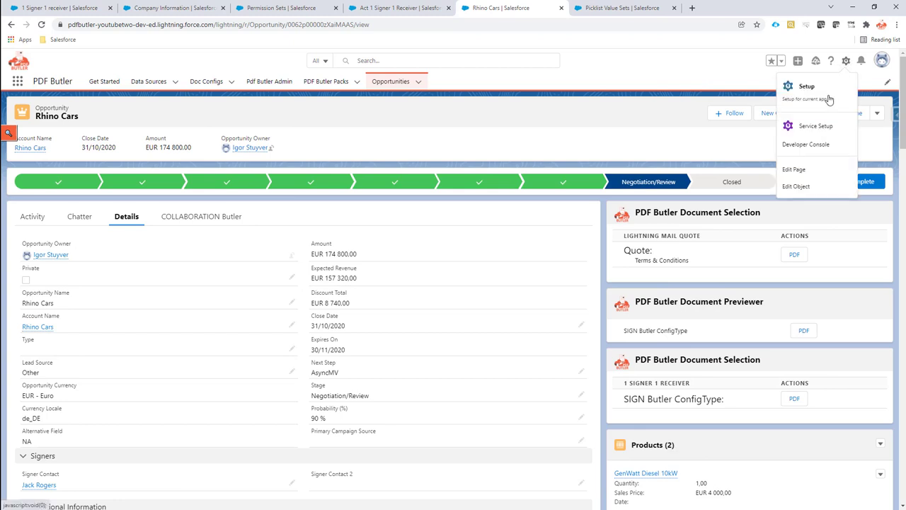
pyautogui.click(814, 171)
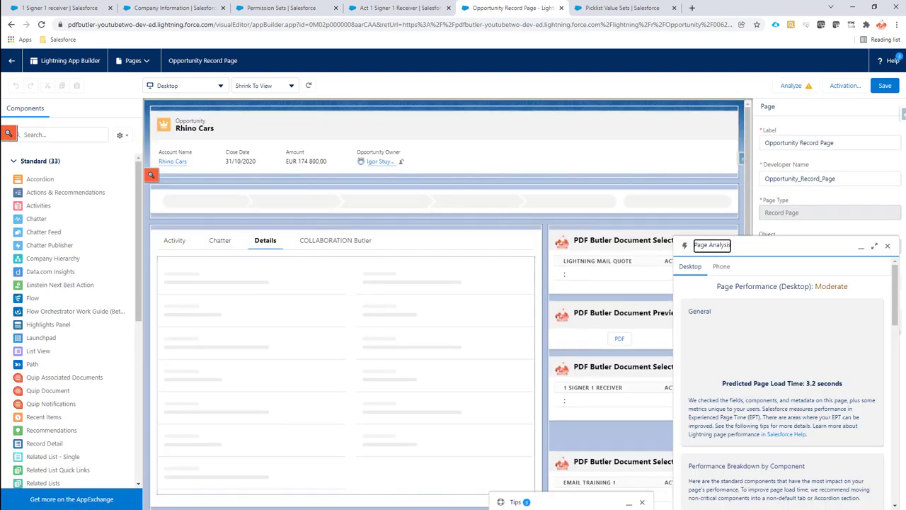
# - Inspect the Document Previewer component's settings and select pack ID a072p00001HmpWqAAJ
pyautogui.click(888, 247)
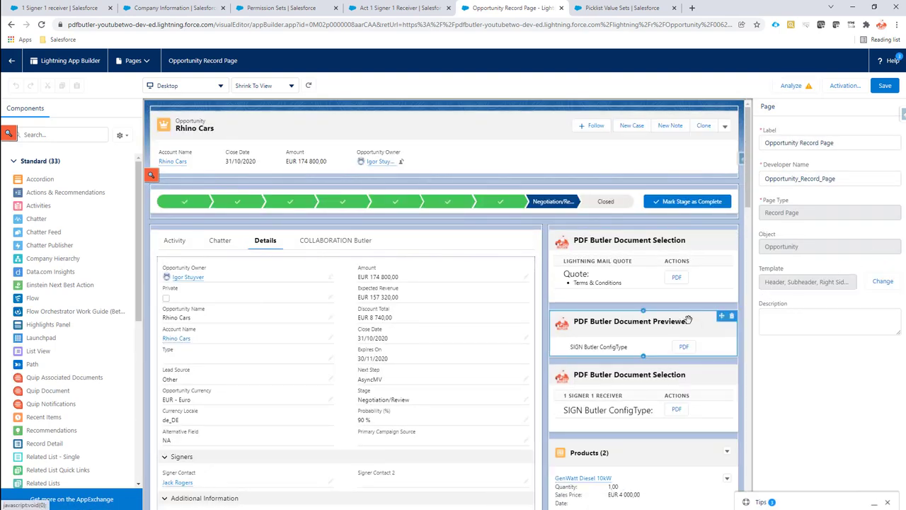
pyautogui.click(696, 321)
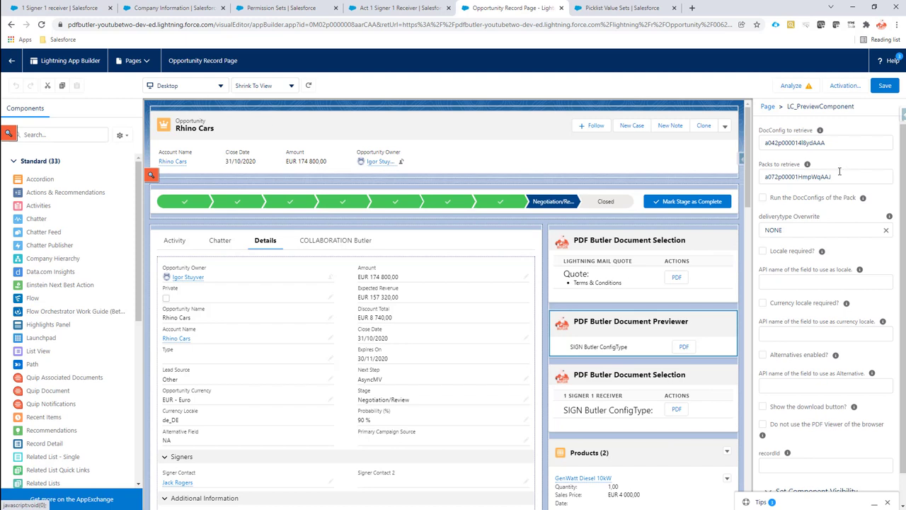
pyautogui.moveTo(840, 172); pyautogui.dragTo(756, 178)
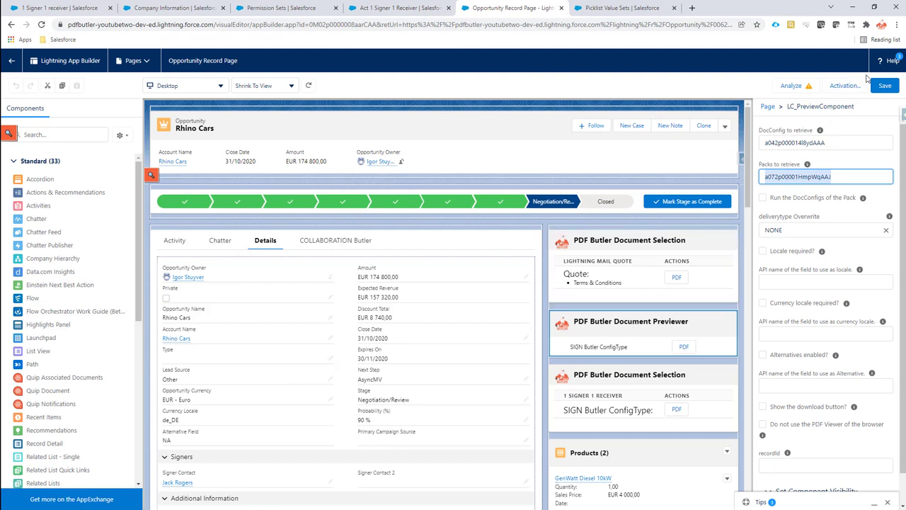
# - Back on Rhino Cars, preview the SIGN Butler PDF and send it with 1 Signer 1 Receiver
pyautogui.click(14, 64)
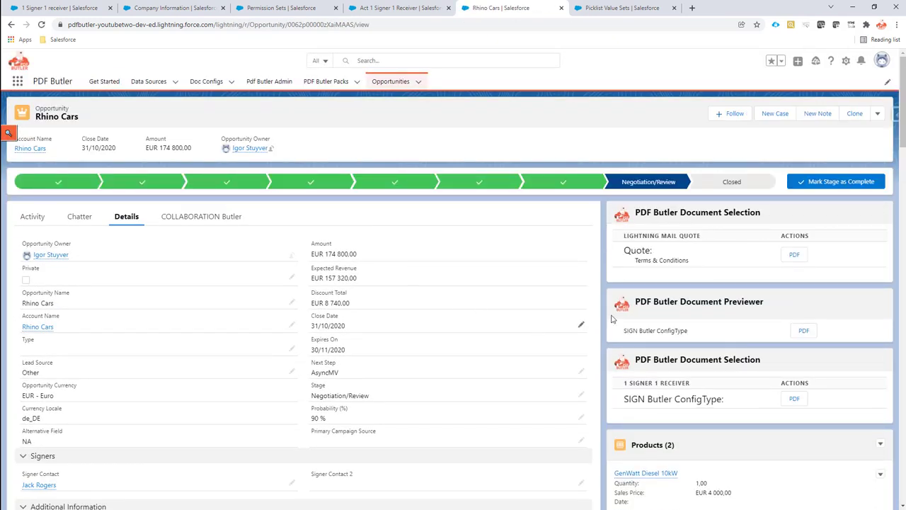
pyautogui.click(804, 330)
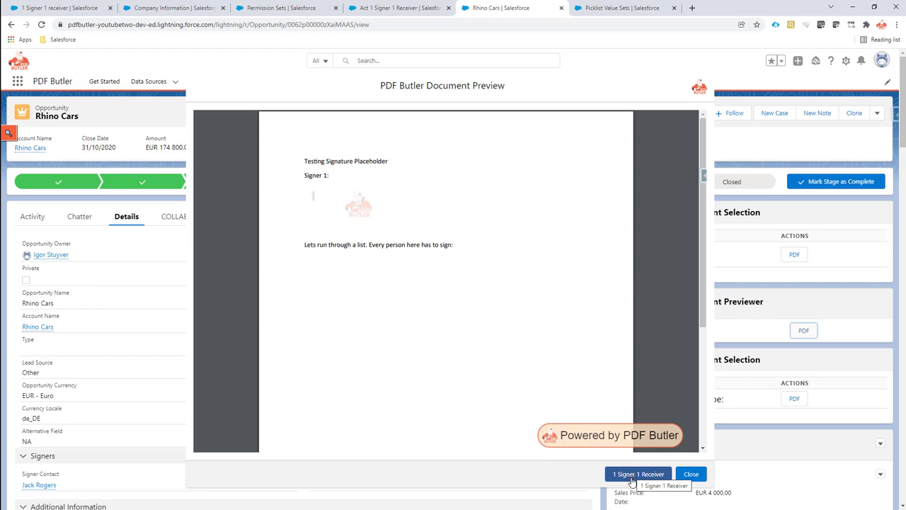
pyautogui.click(634, 475)
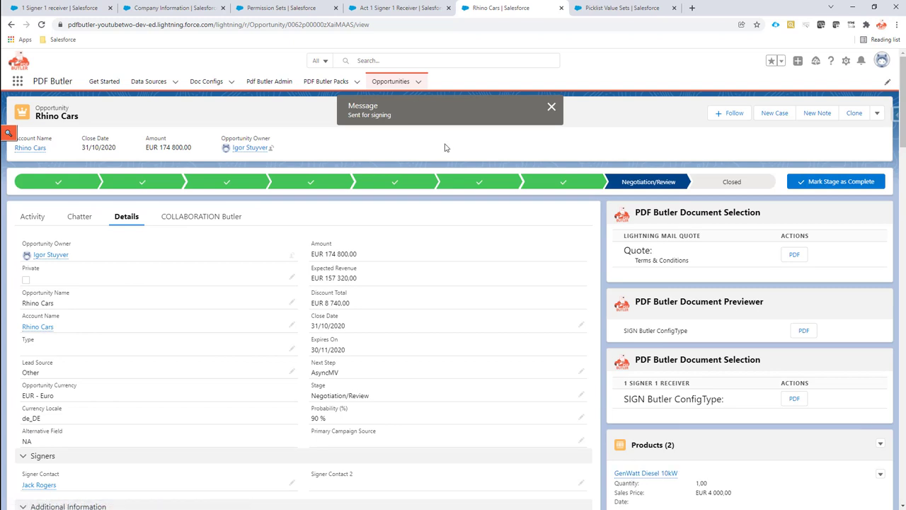
pyautogui.scroll(-1, 393, 196)
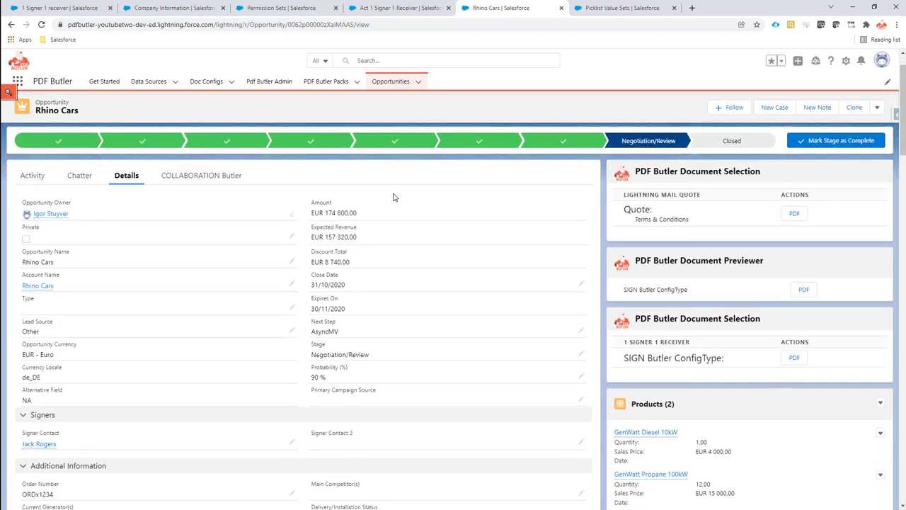
pyautogui.scroll(-1, 397, 205)
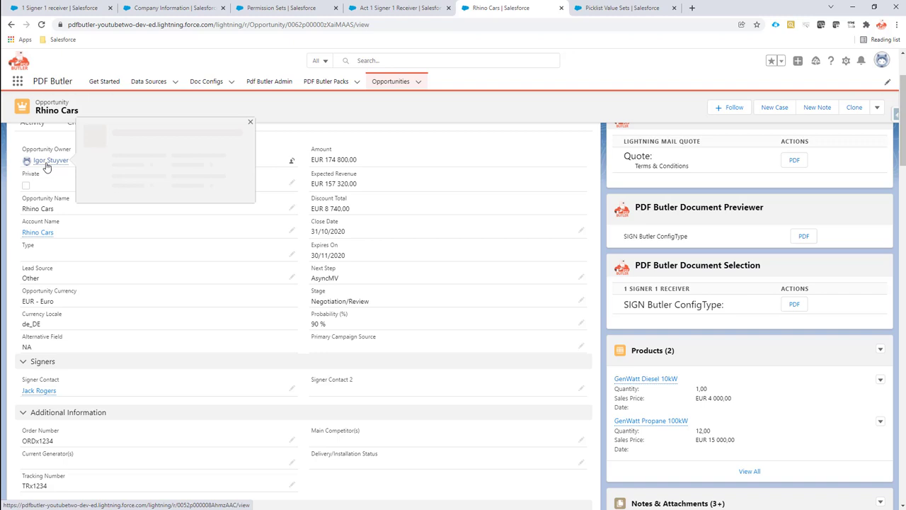
pyautogui.moveTo(50, 213)
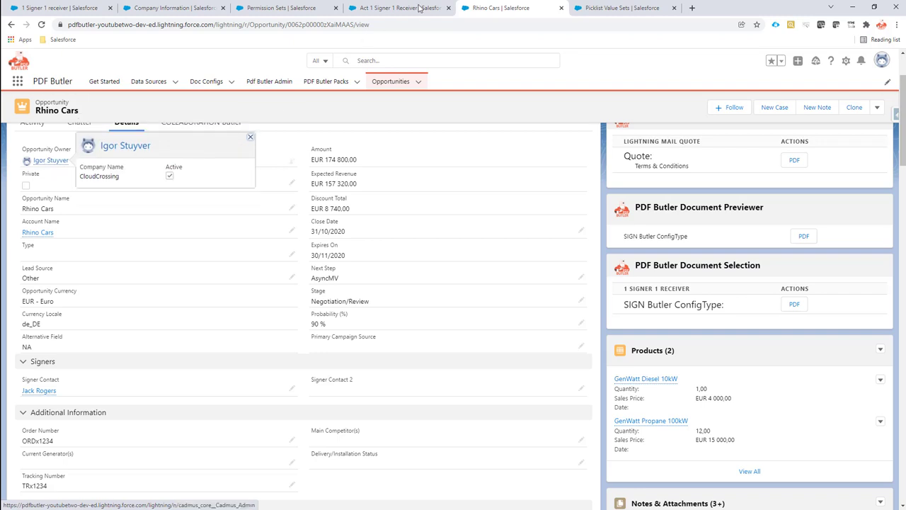
# - Return to the 1 Signer 1 receiver template tab and open the All sign requests list
pyautogui.click(396, 9)
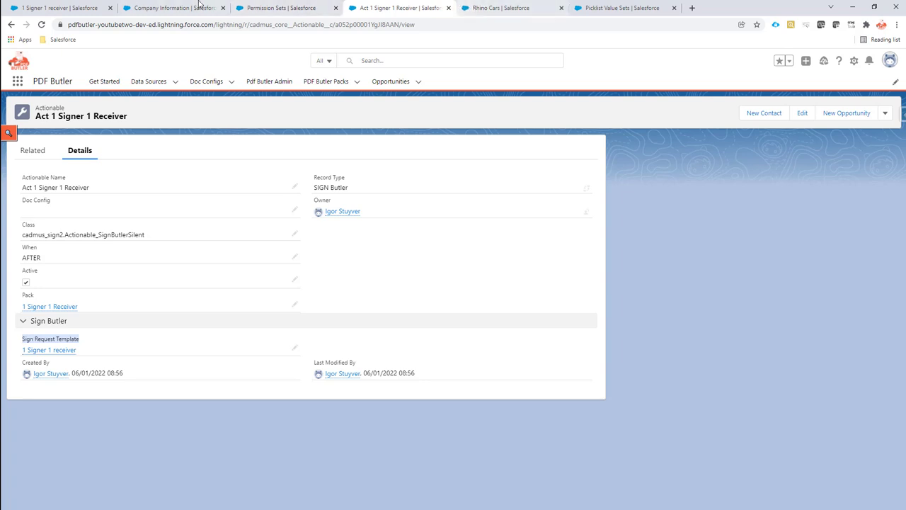
pyautogui.click(171, 9)
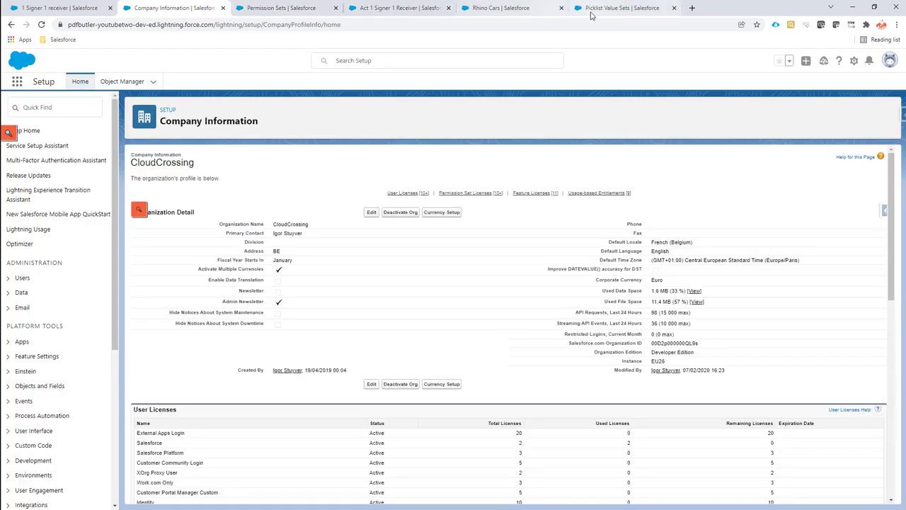
pyautogui.click(417, 8)
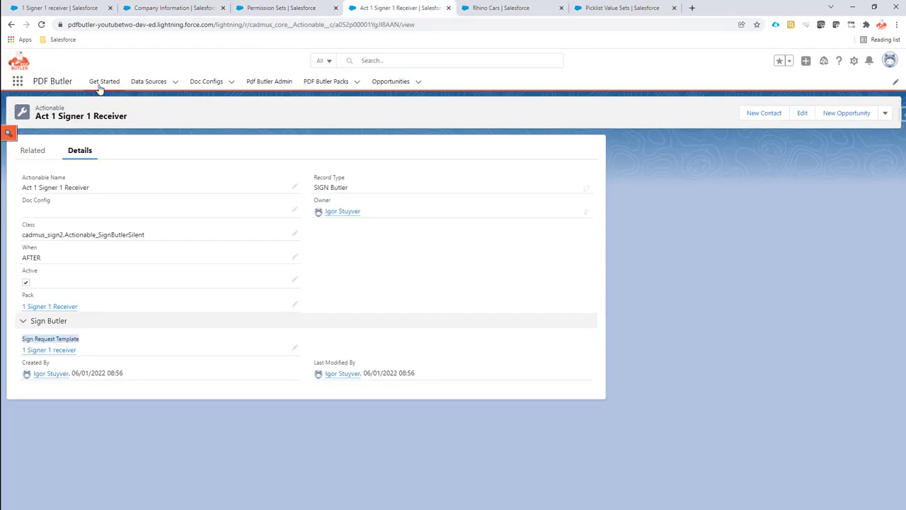
pyautogui.click(65, 9)
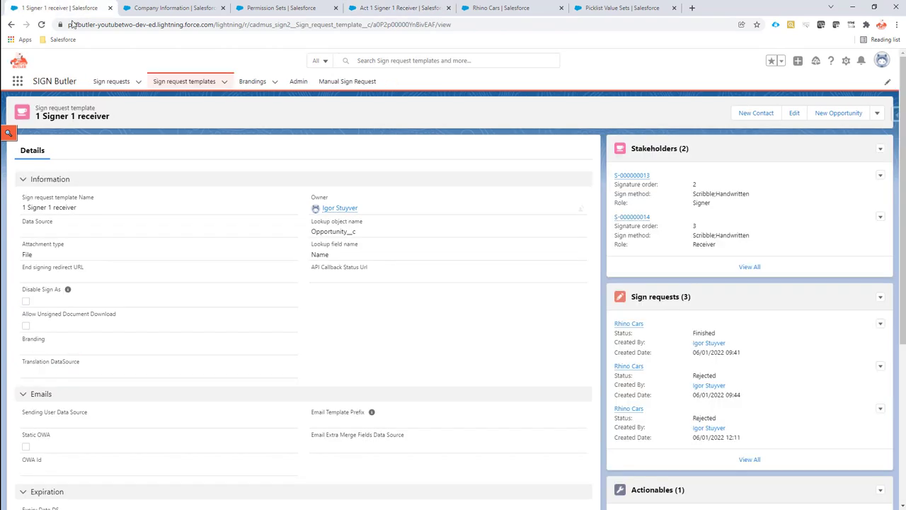
pyautogui.click(110, 82)
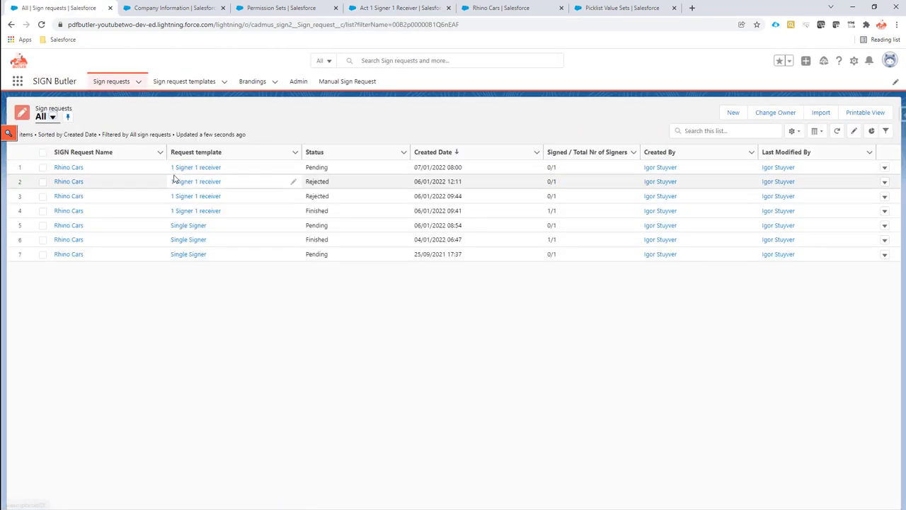
pyautogui.click(71, 168)
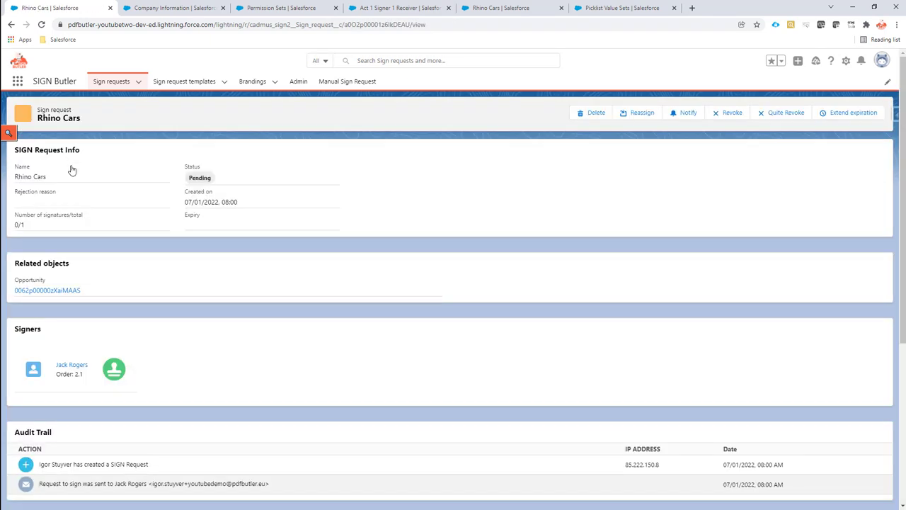
pyautogui.scroll(-2, 111, 191)
pyautogui.scroll(-2, 111, 190)
pyautogui.scroll(-1, 111, 190)
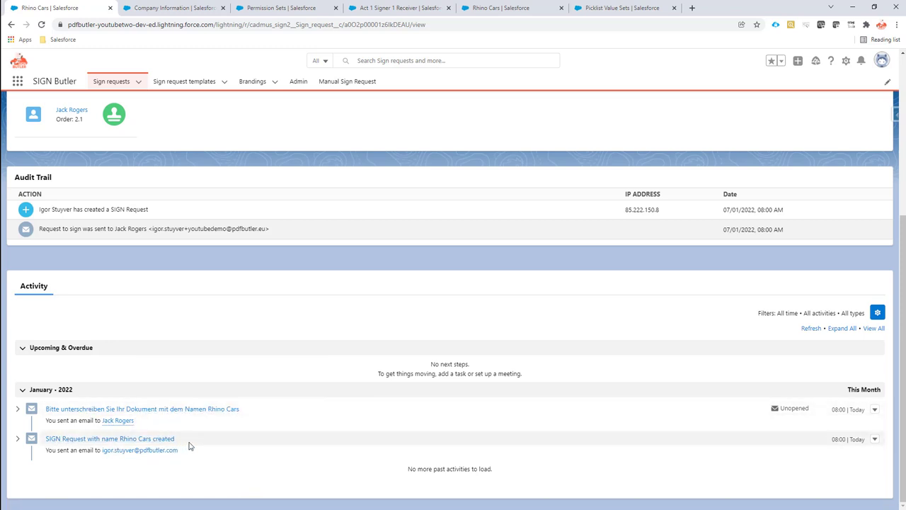
pyautogui.moveTo(151, 453); pyautogui.dragTo(102, 451)
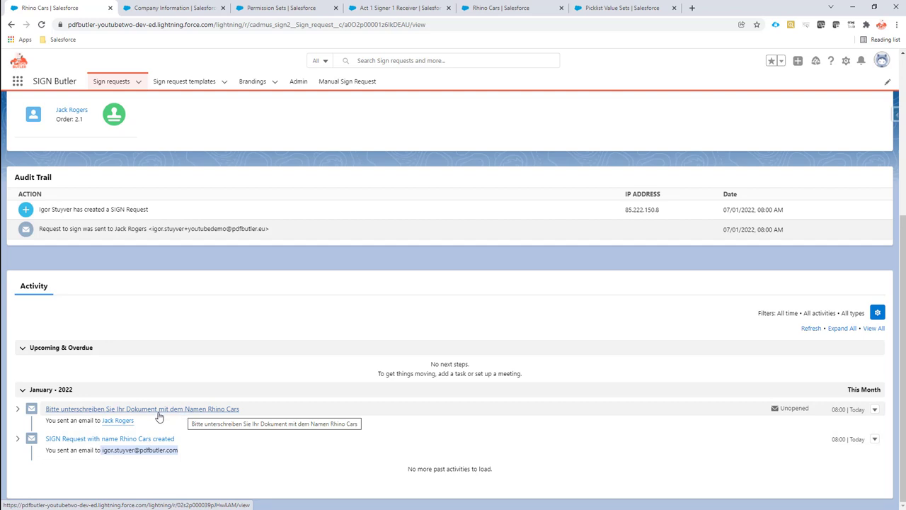
pyautogui.moveTo(118, 421)
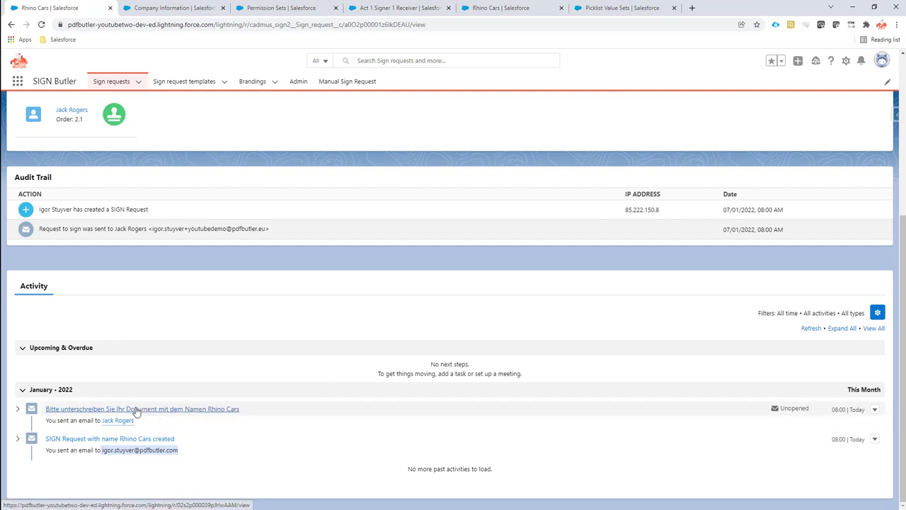
# - Open the signer's signing request email and review the document and the available page languages
pyautogui.click(135, 410)
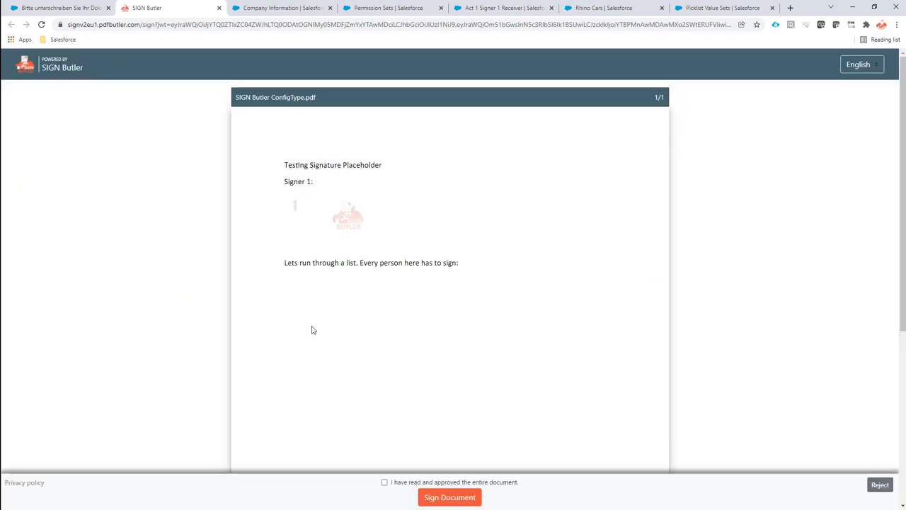
pyautogui.scroll(-1, 347, 221)
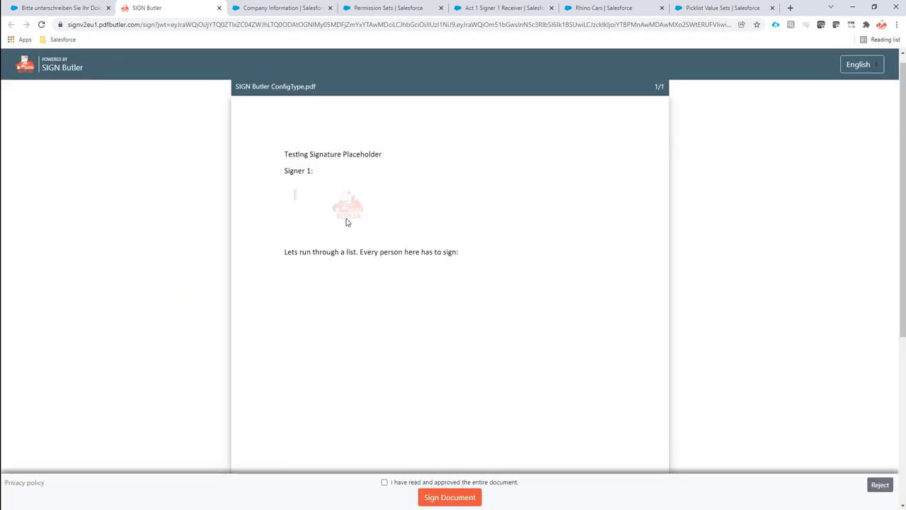
pyautogui.scroll(-3, 347, 222)
pyautogui.scroll(-2, 347, 222)
pyautogui.scroll(3, 347, 222)
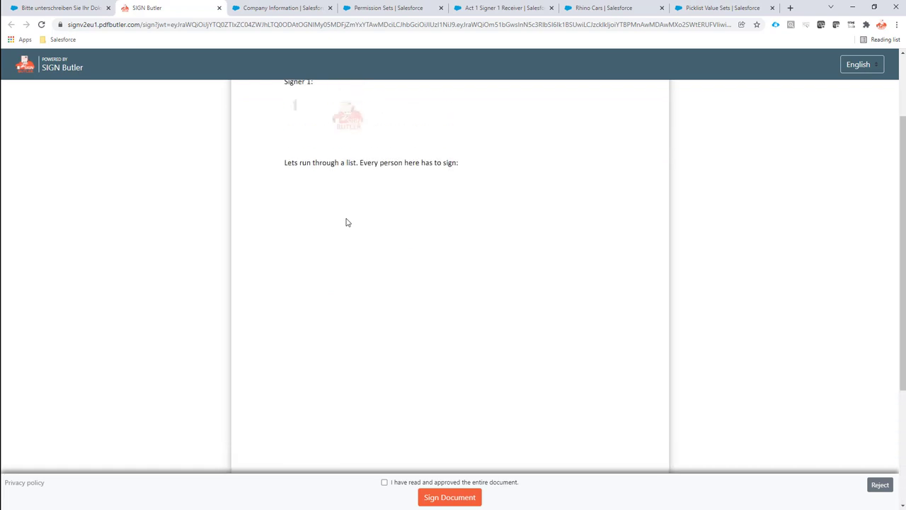
pyautogui.scroll(2, 347, 222)
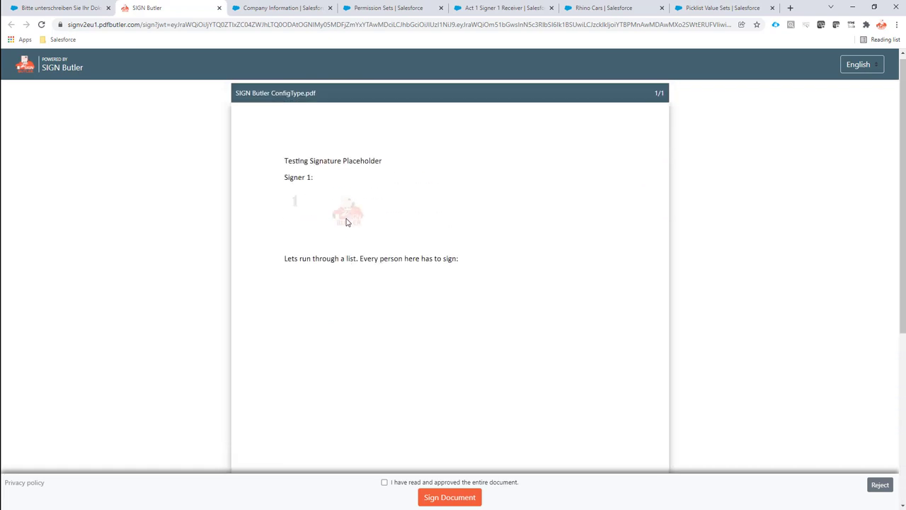
pyautogui.click(868, 69)
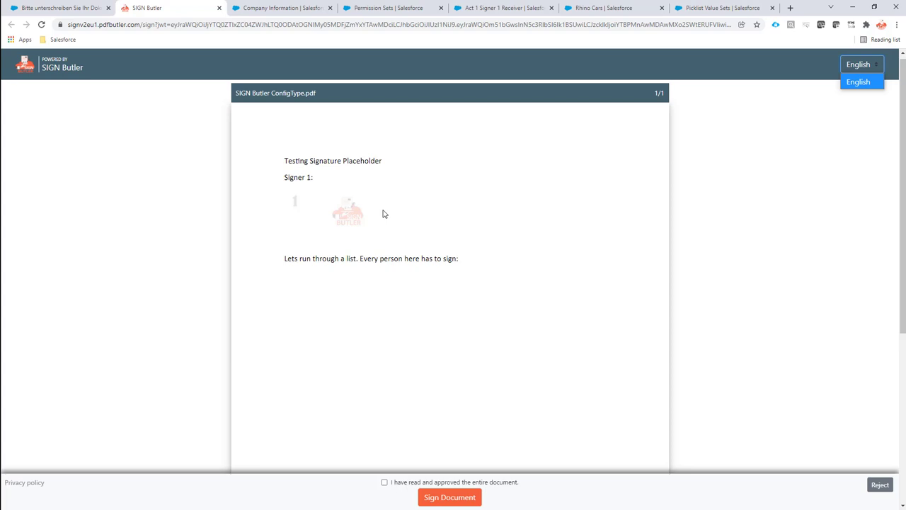
pyautogui.scroll(-5, 396, 232)
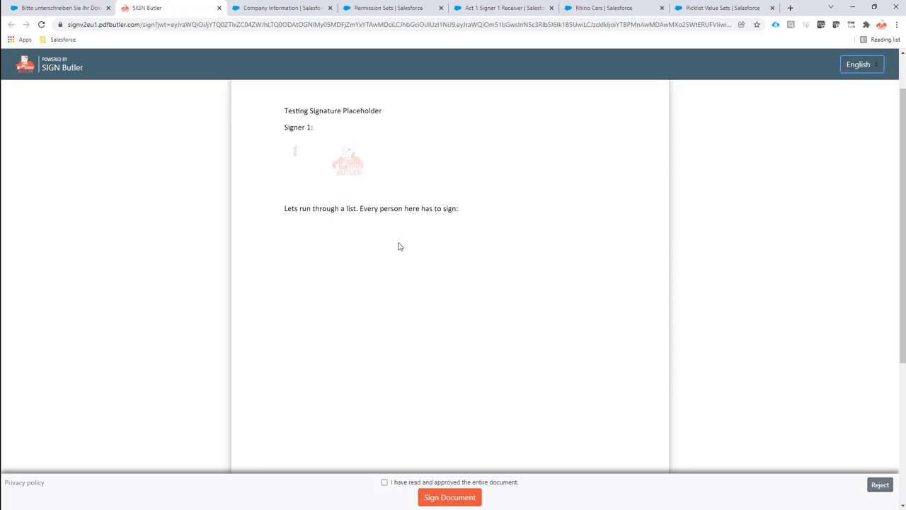
pyautogui.scroll(10, 393, 249)
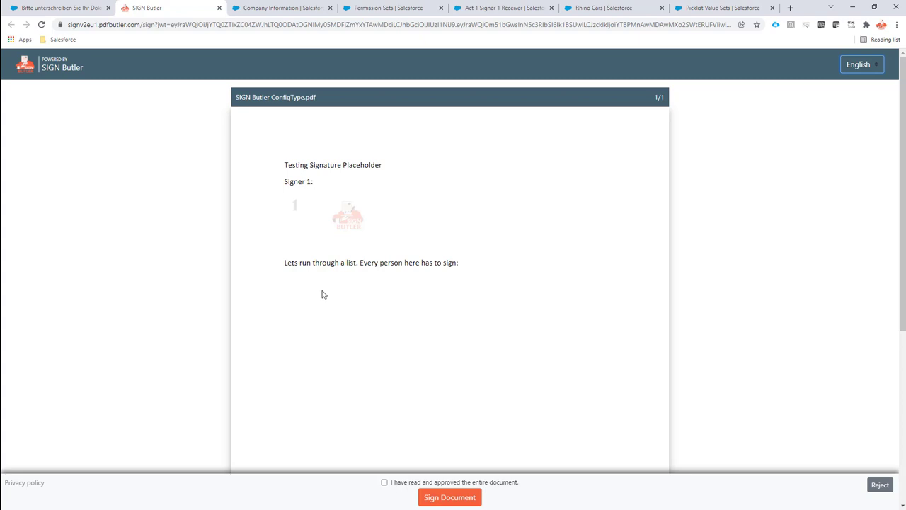
pyautogui.scroll(-5, 322, 295)
pyautogui.scroll(-3, 319, 313)
# - Approve SIGN Butler ConfigType.pdf as read and sign it with the plain handwritten signature style
pyautogui.click(385, 482)
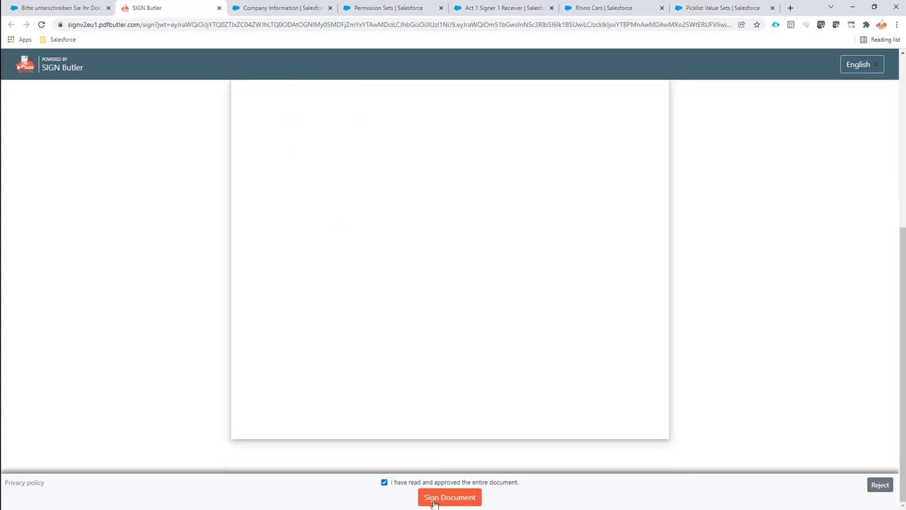
pyautogui.click(434, 500)
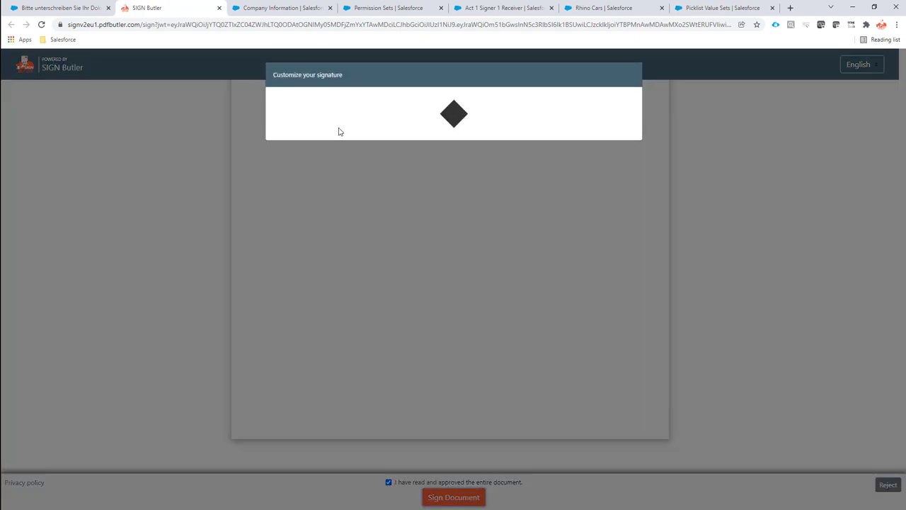
pyautogui.click(336, 190)
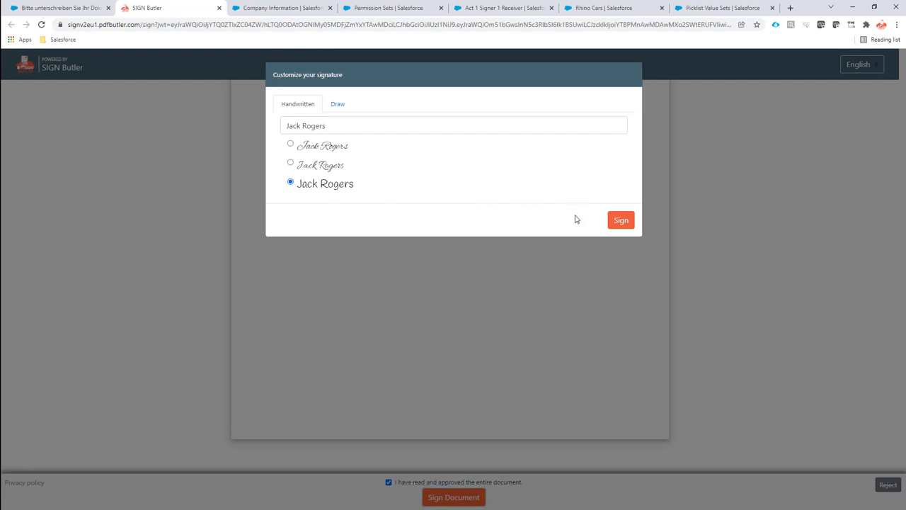
pyautogui.click(620, 221)
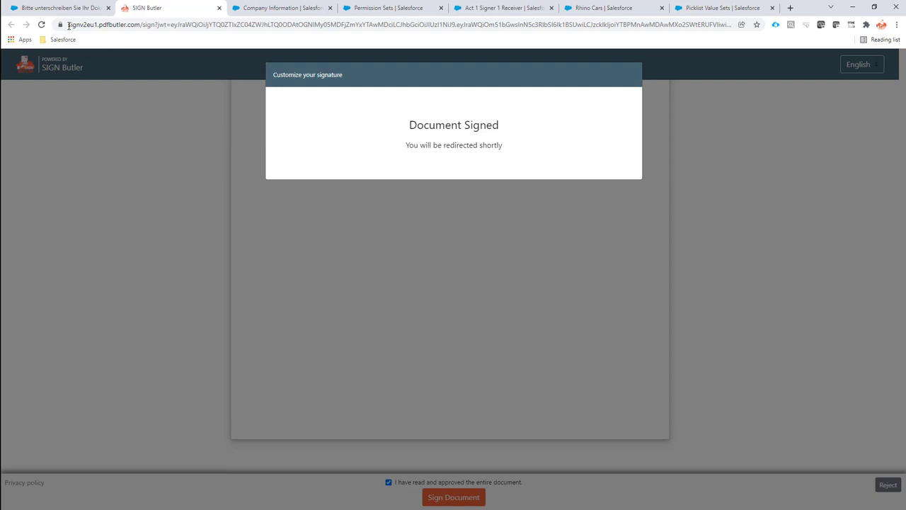
# - Open the Rhino Cars sign request from the Salesforce email and scroll to its activity
pyautogui.click(32, 8)
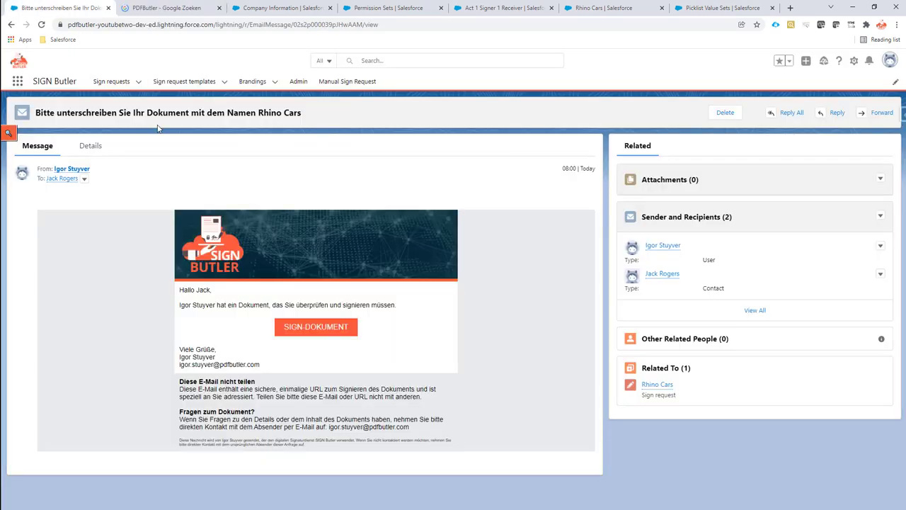
pyautogui.click(660, 384)
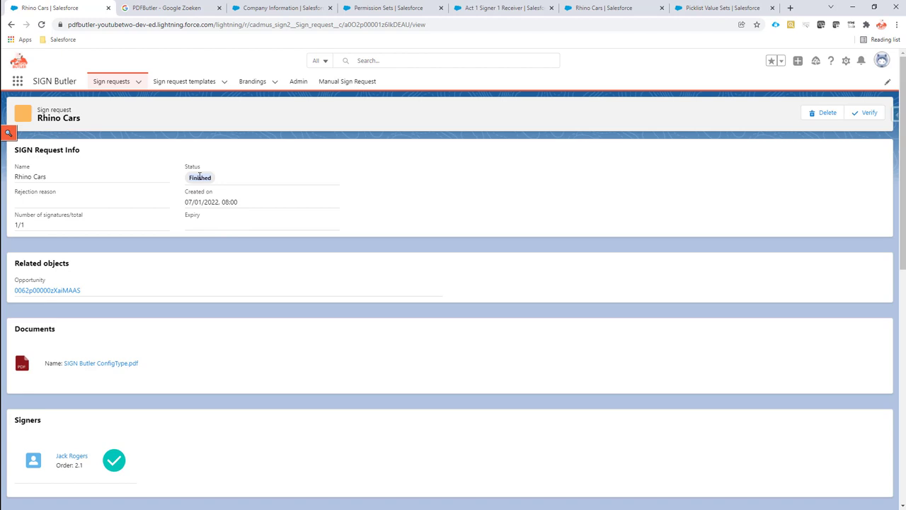
pyautogui.scroll(-2, 225, 190)
pyautogui.scroll(-2, 228, 192)
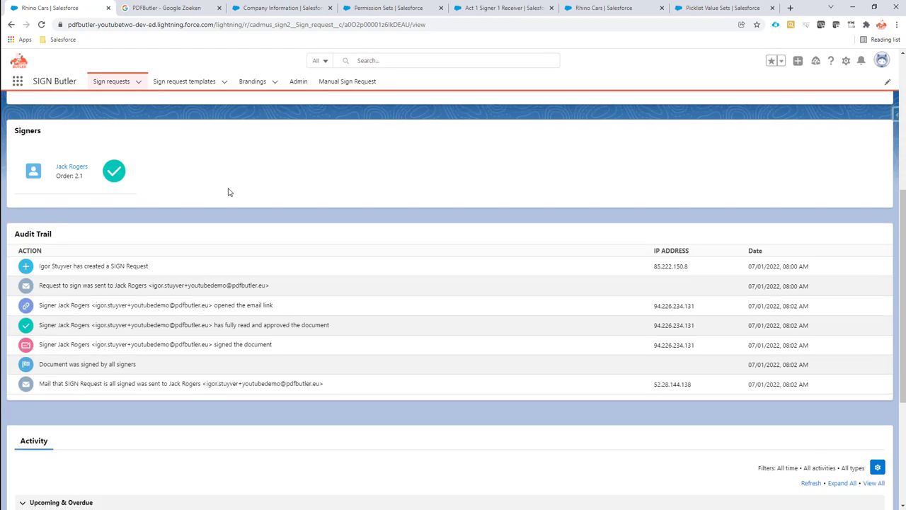
pyautogui.scroll(-2, 228, 192)
pyautogui.scroll(-1, 248, 269)
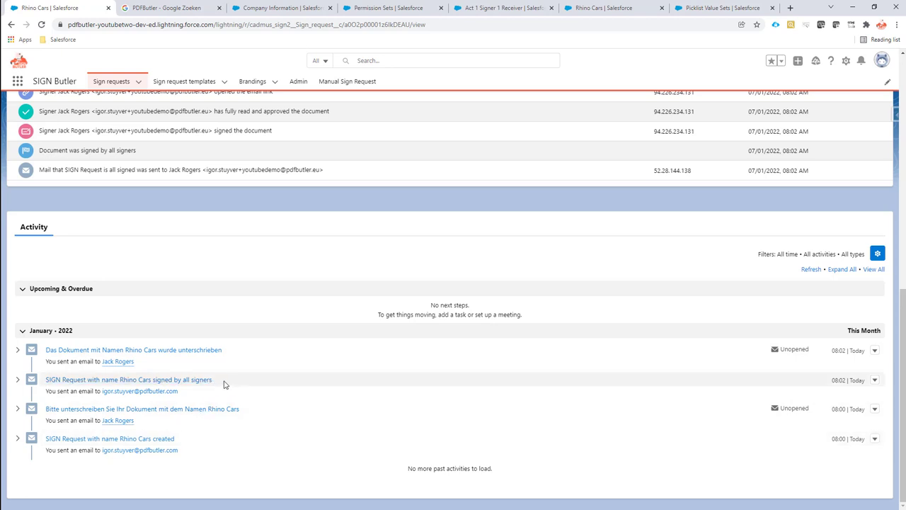
# - Highlight the signed-by-all-signers notification, its recipients and the document-signed email to the signer
pyautogui.moveTo(216, 383); pyautogui.dragTo(55, 394)
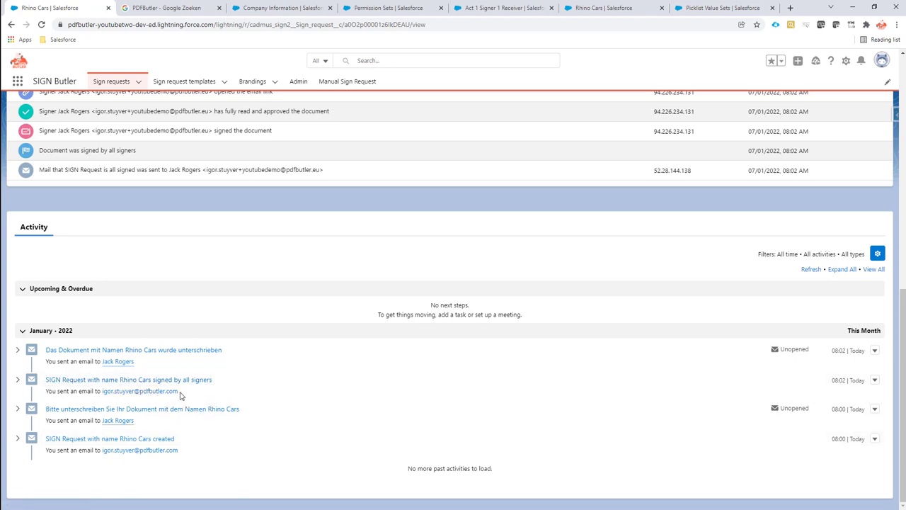
pyautogui.moveTo(182, 393); pyautogui.dragTo(46, 383)
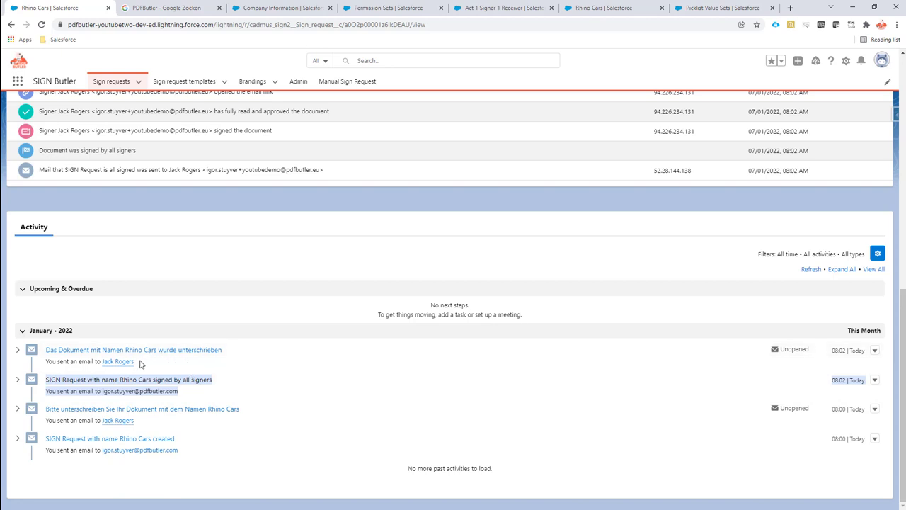
pyautogui.moveTo(140, 363); pyautogui.dragTo(43, 352)
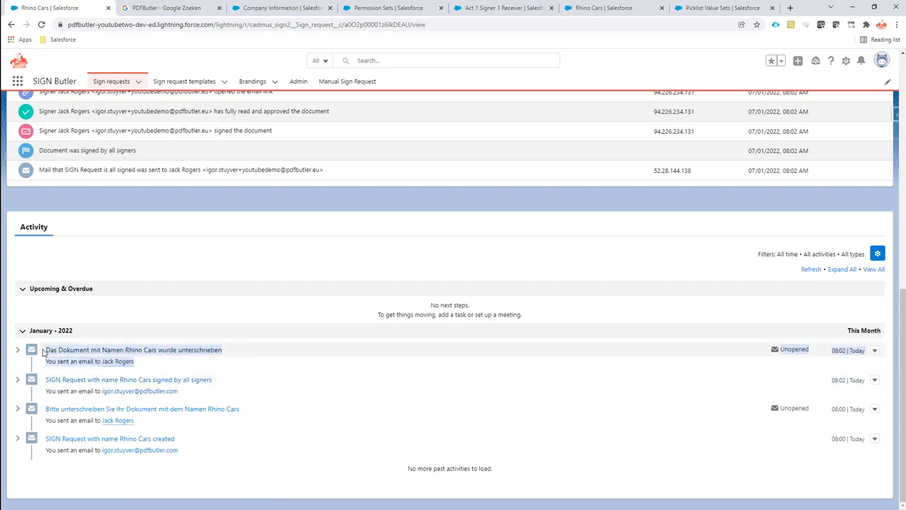